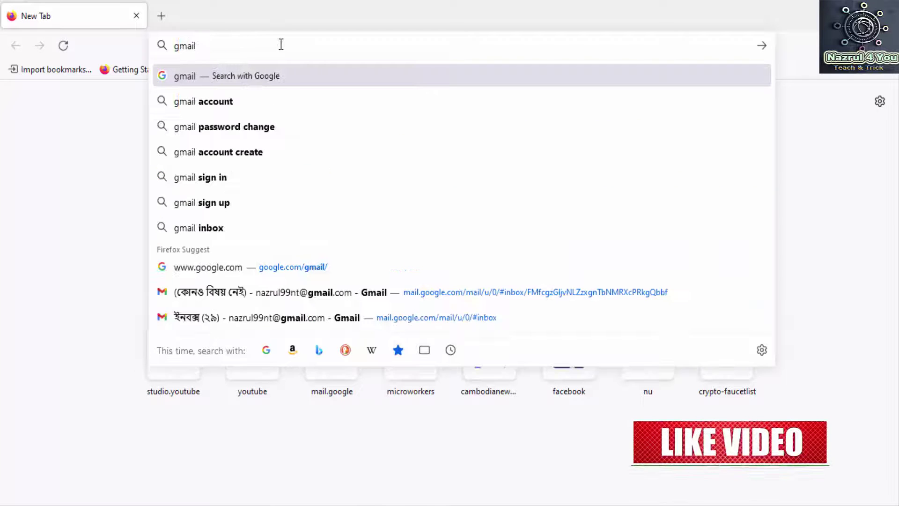
Step: Go to Gmail and open the email from YouTube about approval to join the YouTube Partner Program
key("ctrl+Return")
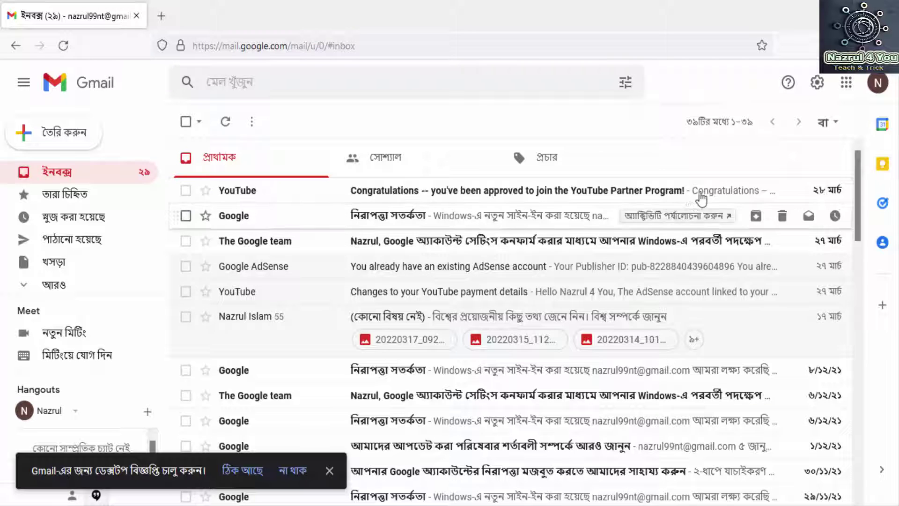
left_click(455, 202)
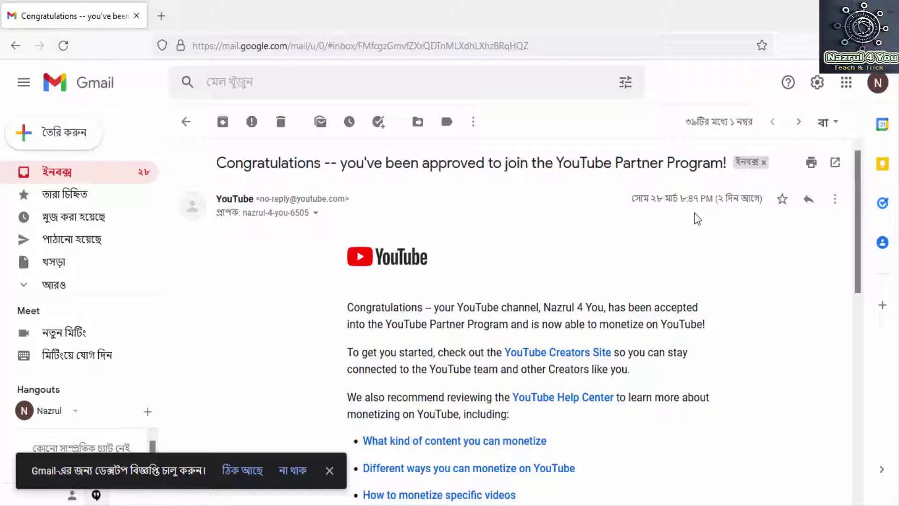
Step: Read through the YouTube Partner Program approval email, including its received time and the linked monetization guides
left_click_drag(688, 199, 717, 201)
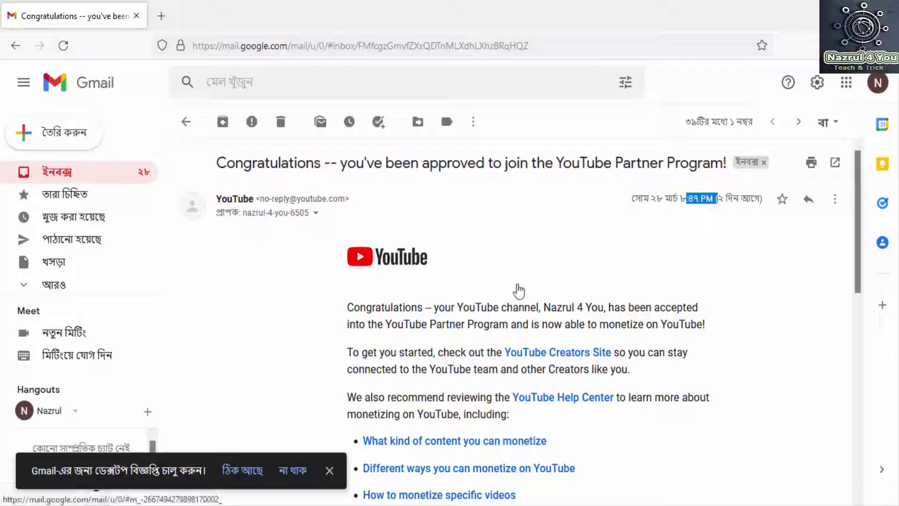
scroll(516, 287, "down", 2)
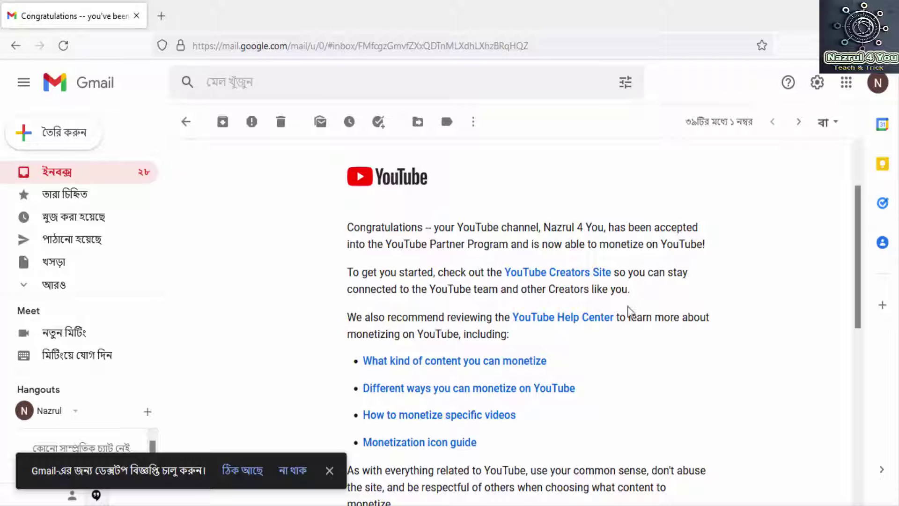
scroll(622, 311, "down", 3)
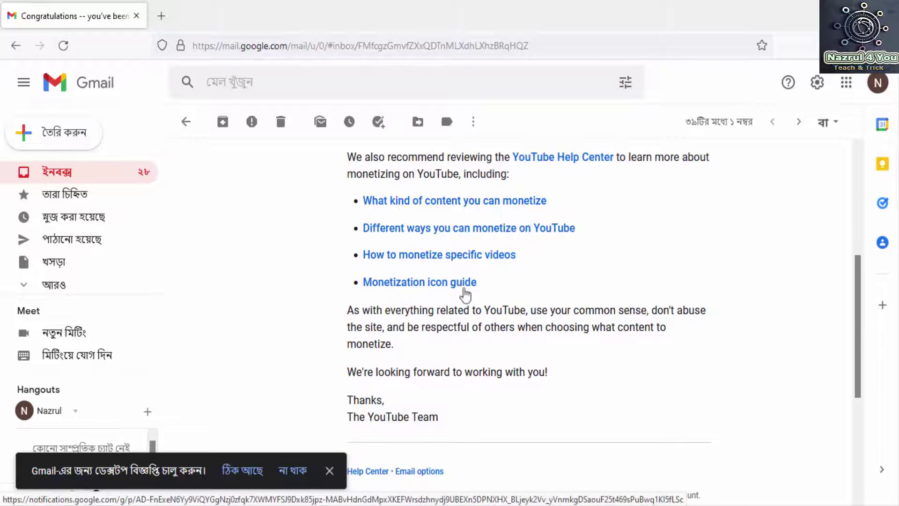
scroll(468, 300, "down", 3)
scroll(472, 300, "up", 4)
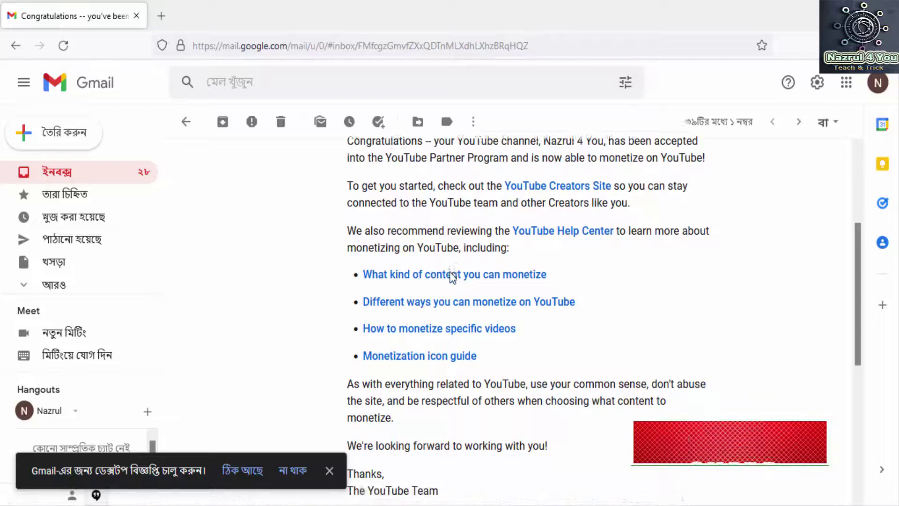
scroll(441, 271, "down", 3)
scroll(437, 214, "up", 1)
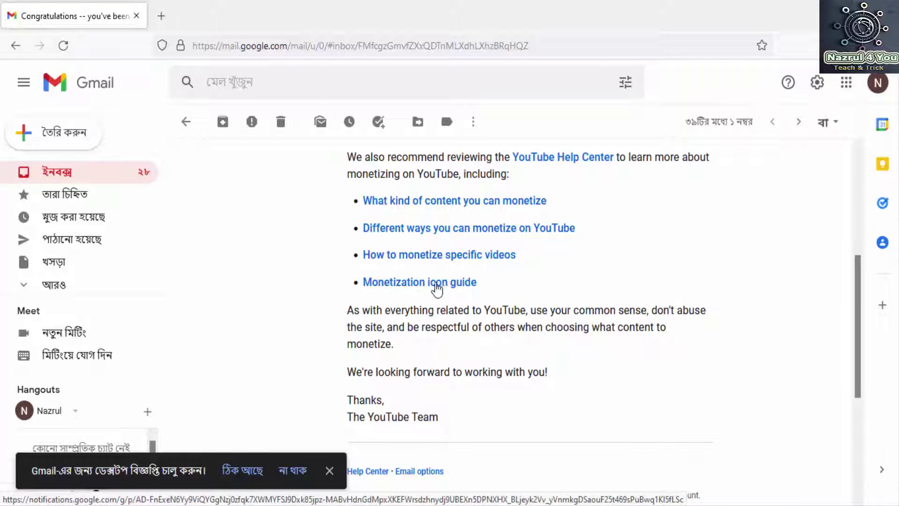
scroll(420, 288, "down", 3)
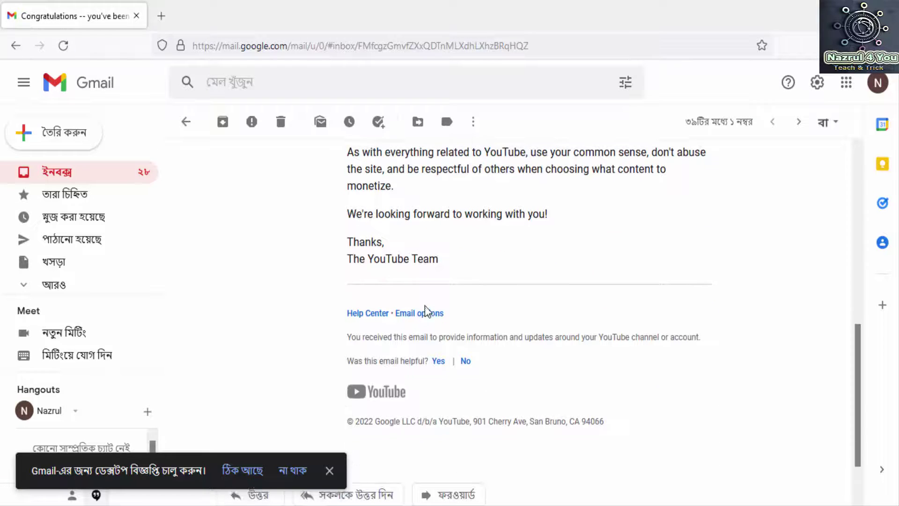
scroll(426, 311, "up", 8)
scroll(433, 287, "down", 7)
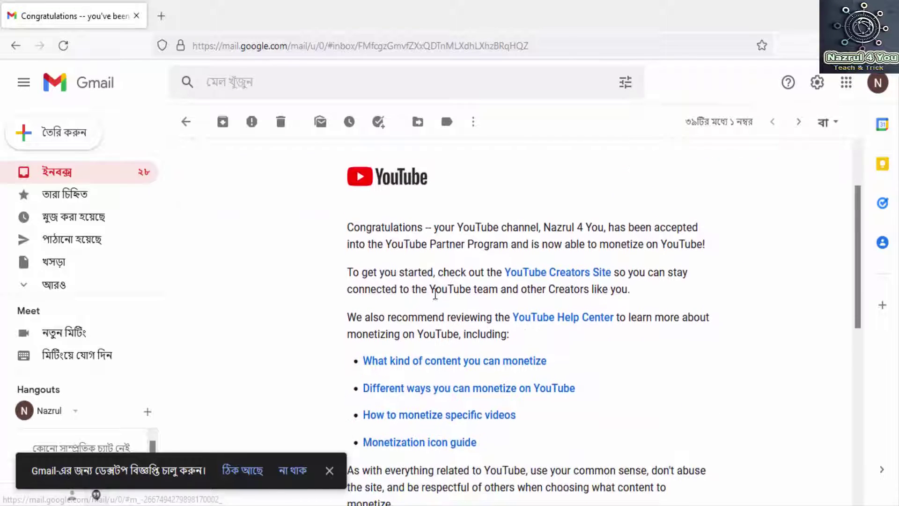
scroll(470, 285, "up", 3)
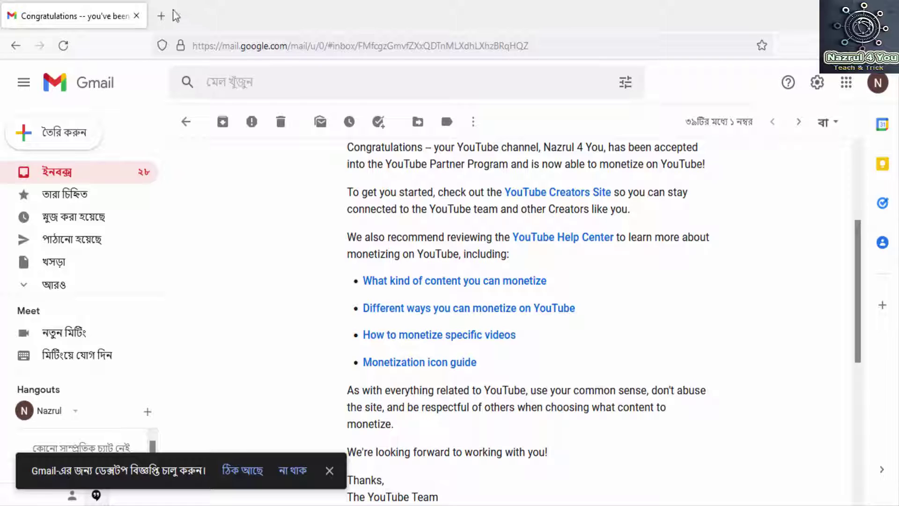
Step: Open YouTube in a new browser tab and go to the channel's YouTube Studio
left_click(162, 16)
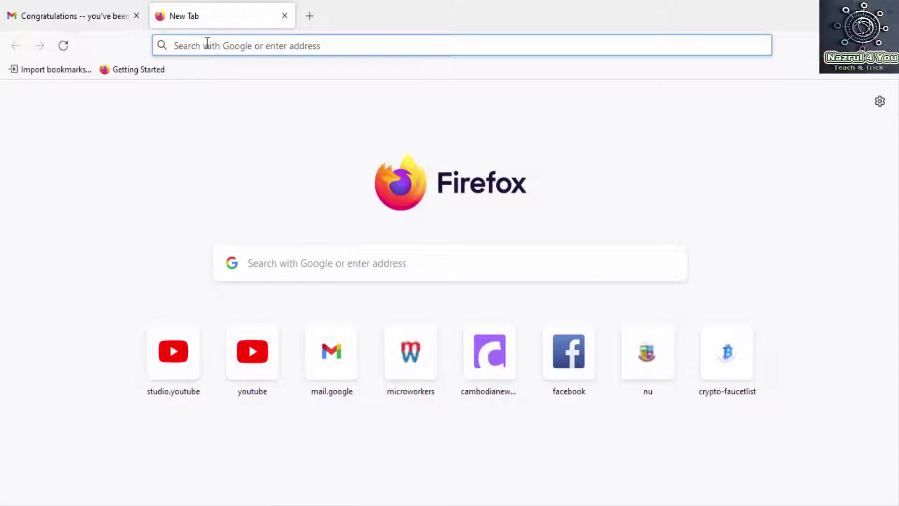
left_click(242, 373)
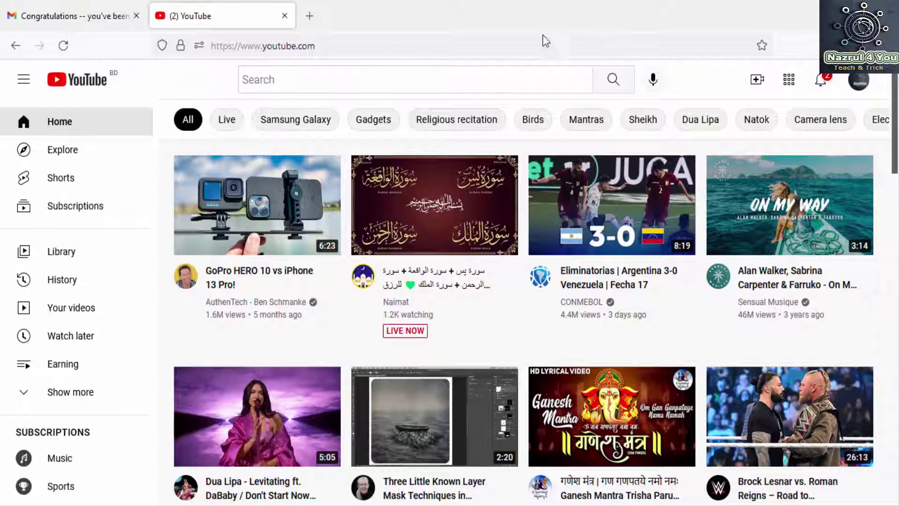
left_click(858, 82)
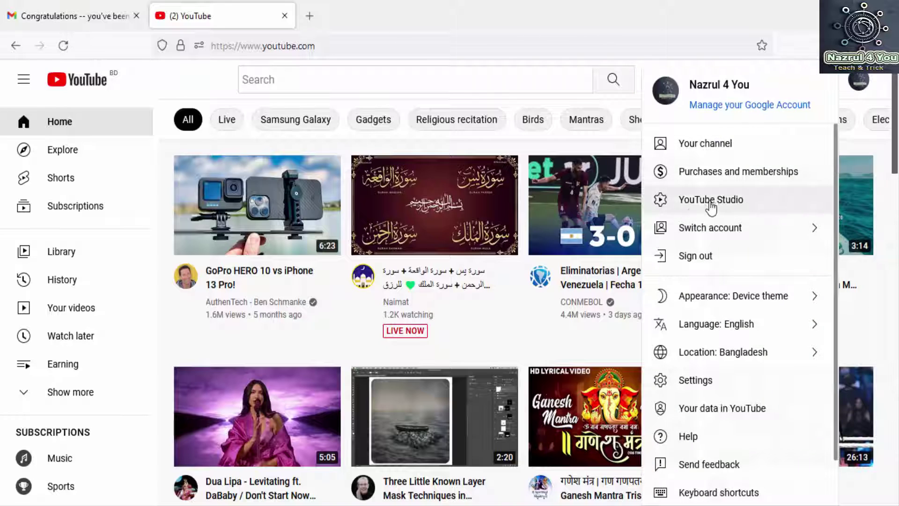
left_click(743, 206)
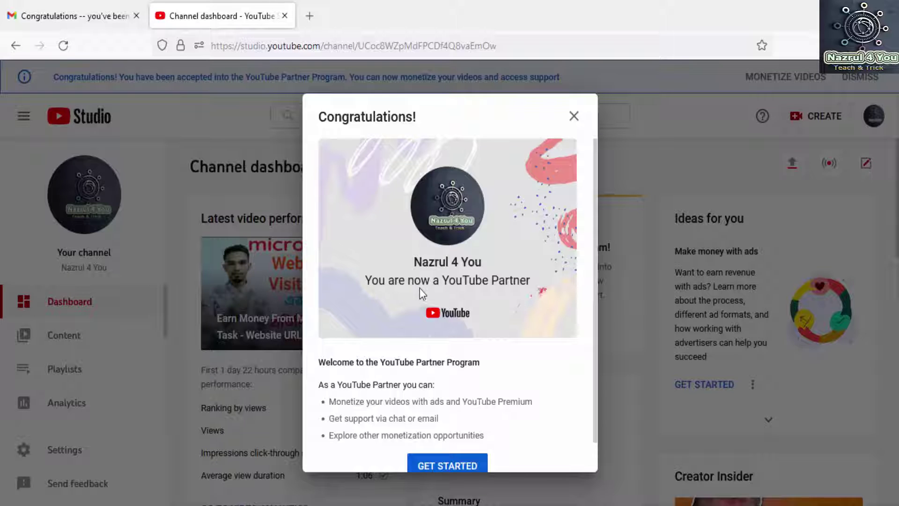
Step: Review the YouTube Partner welcome message and get started with channel monetization
scroll(557, 290, "down", 1)
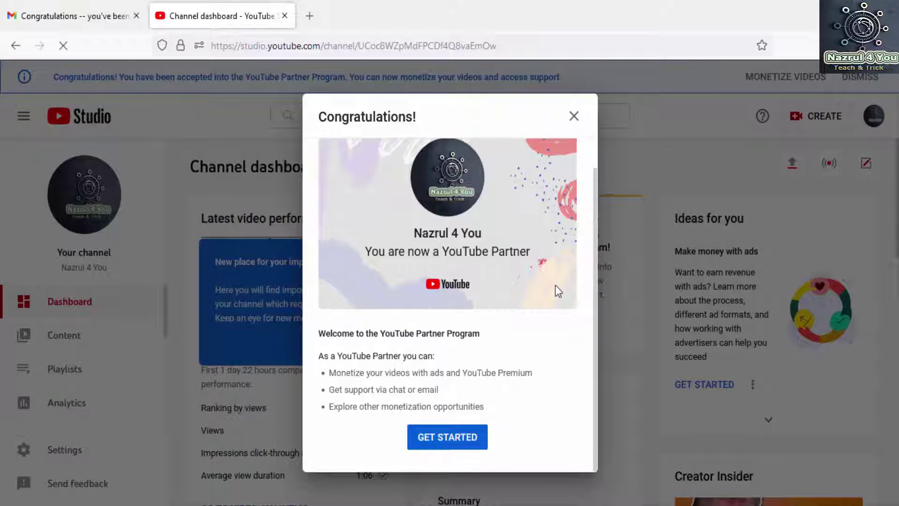
scroll(571, 300, "up", 1)
scroll(570, 299, "up", 1)
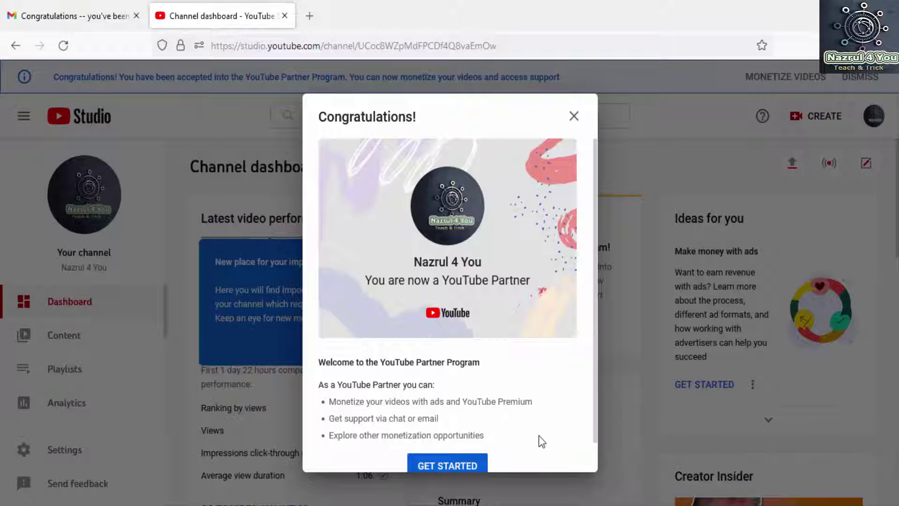
scroll(451, 471, "down", 1)
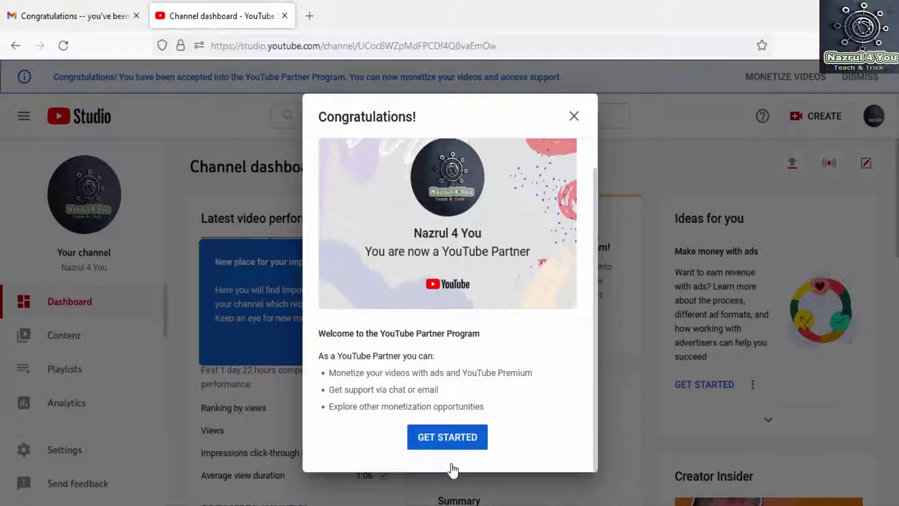
left_click(447, 437)
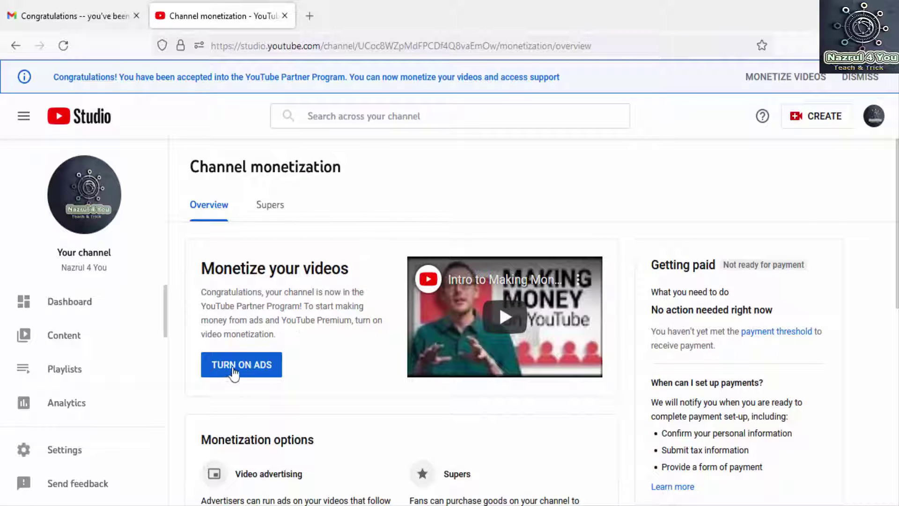
Step: Start turning on ads, review the default ad types and mid-roll placement, and accept them with every option enabled
left_click(261, 369)
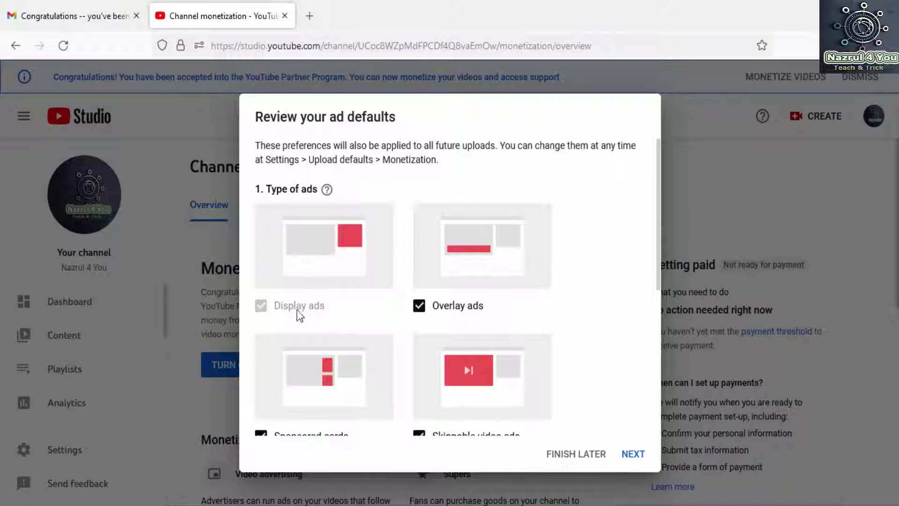
scroll(489, 315, "down", 3)
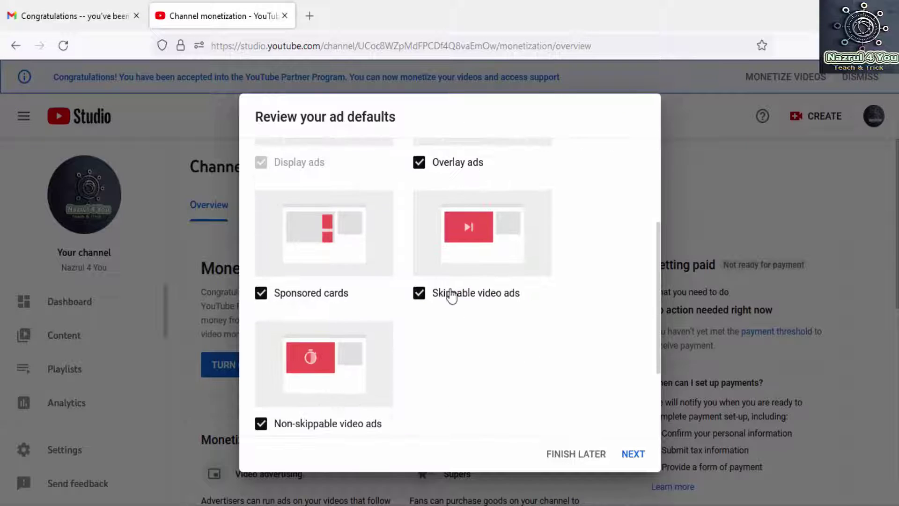
scroll(312, 248, "up", 1)
scroll(313, 248, "up", 2)
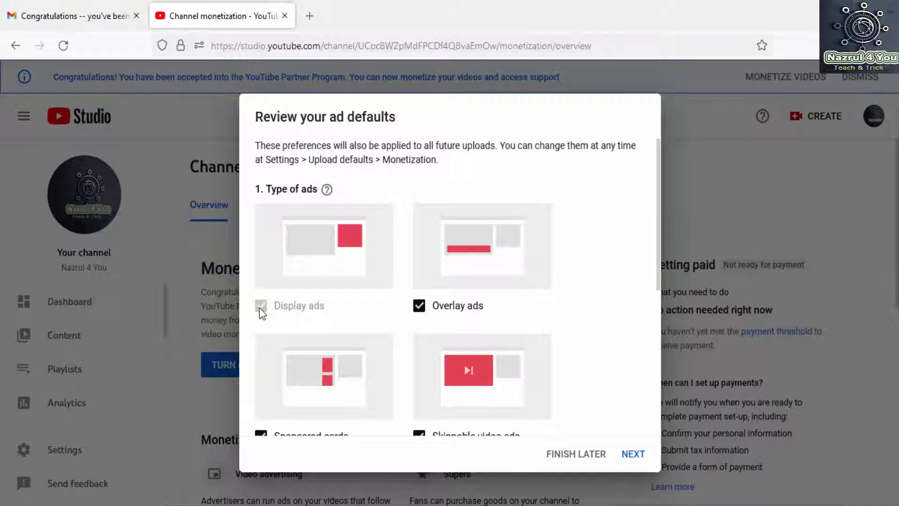
scroll(264, 311, "down", 3)
scroll(286, 300, "up", 3)
scroll(459, 317, "down", 2)
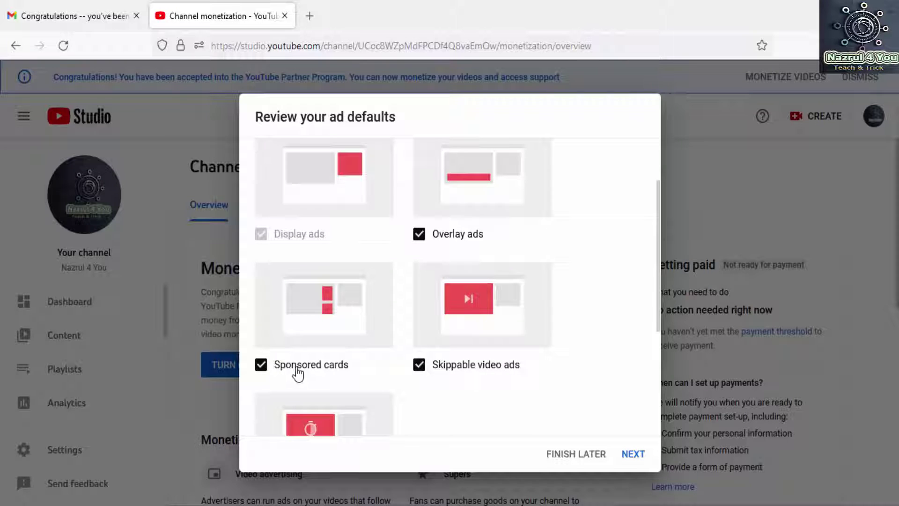
scroll(458, 371, "down", 2)
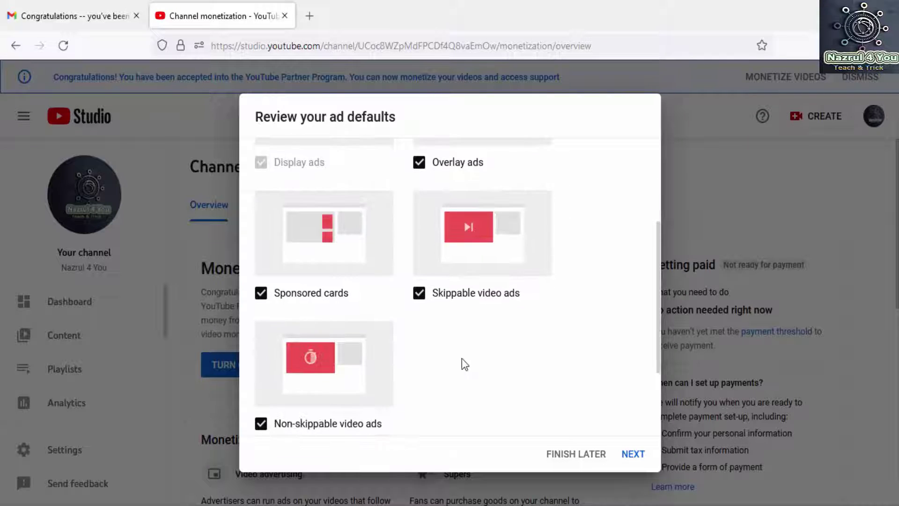
scroll(364, 366, "down", 3)
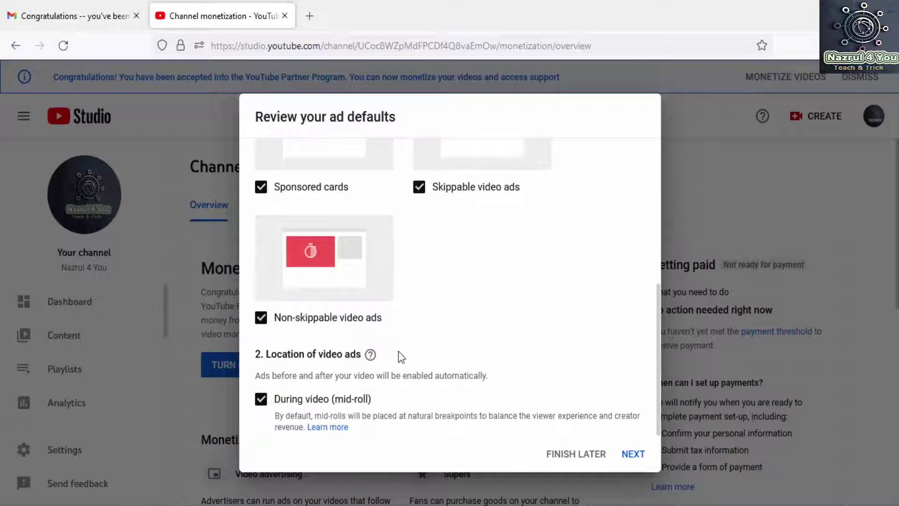
left_click(633, 454)
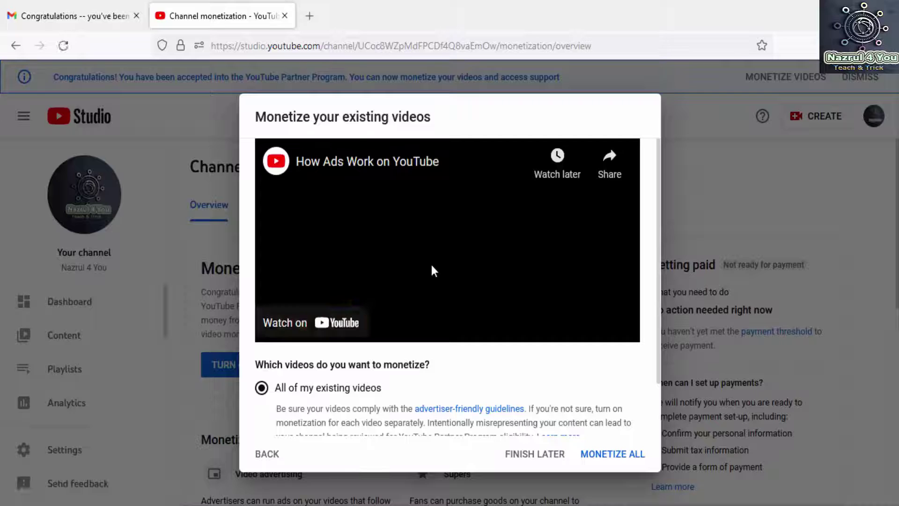
Step: Turn on monetization for all of the channel's existing videos
scroll(468, 328, "down", 2)
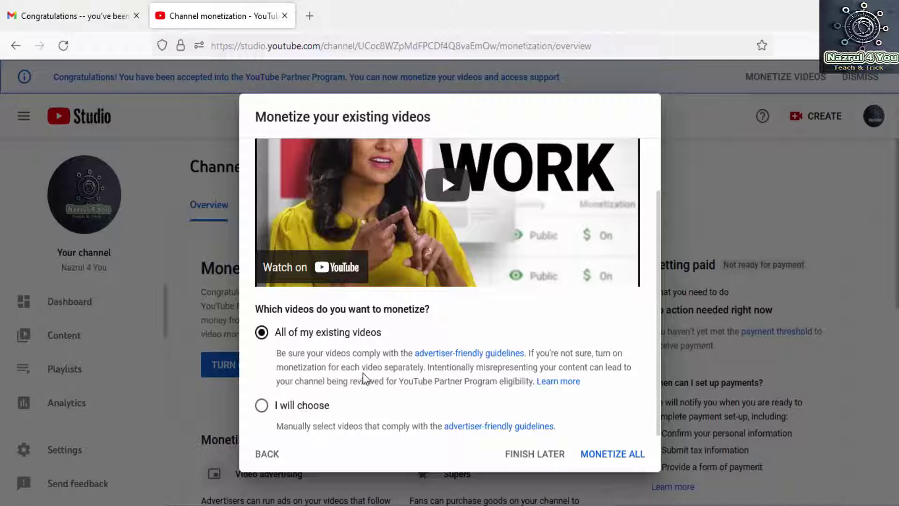
left_click(627, 458)
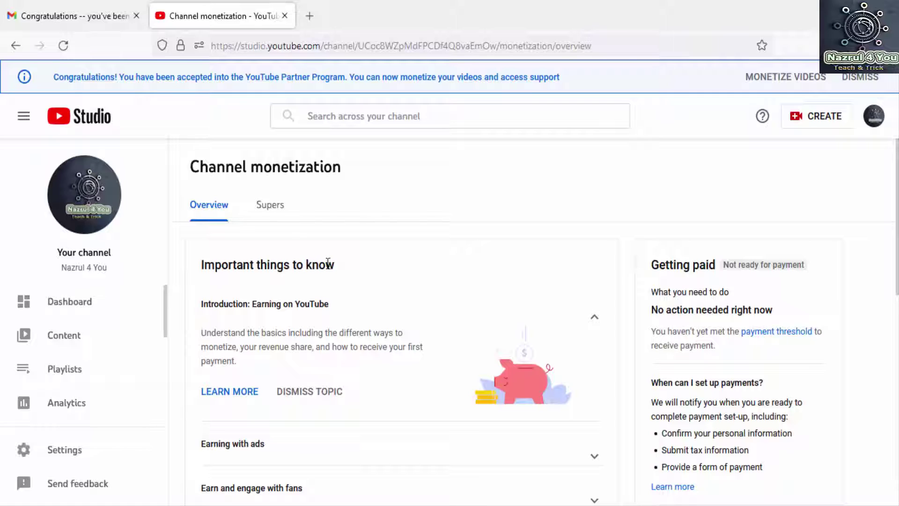
Step: Examine the channel monetization overview, including the earning topics, monetization options, Partner Program options and resources
scroll(323, 287, "down", 1)
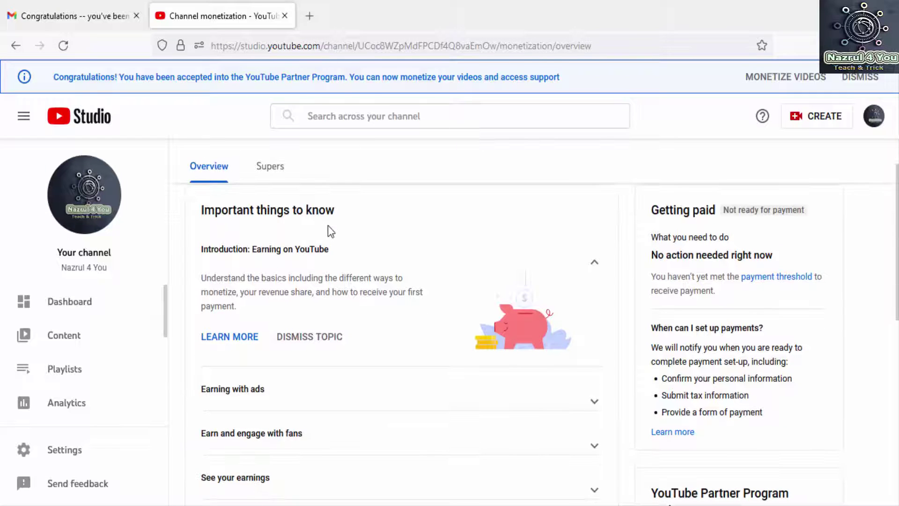
scroll(358, 178, "down", 3)
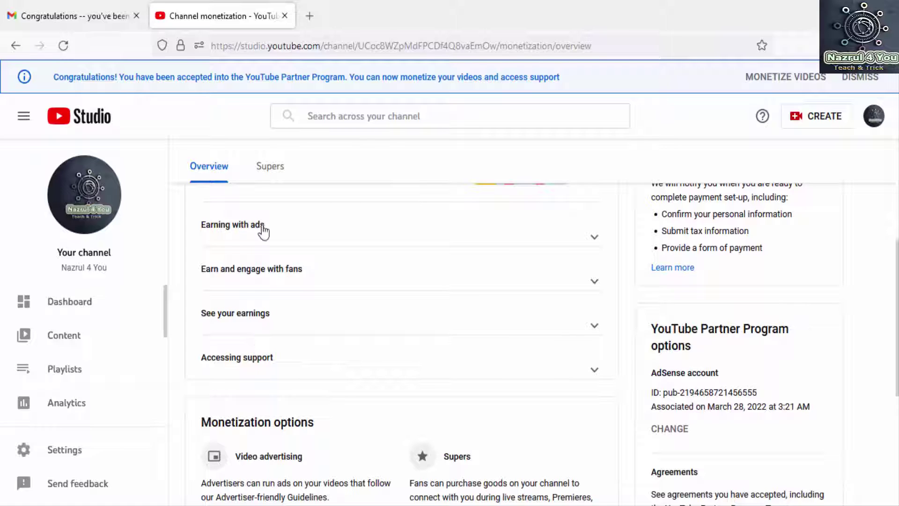
scroll(335, 263, "down", 4)
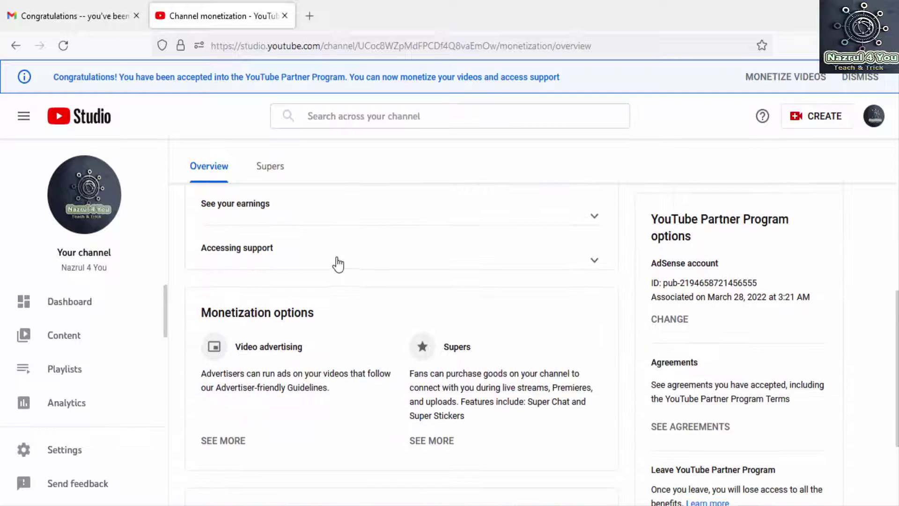
scroll(100, 347, "down", 3)
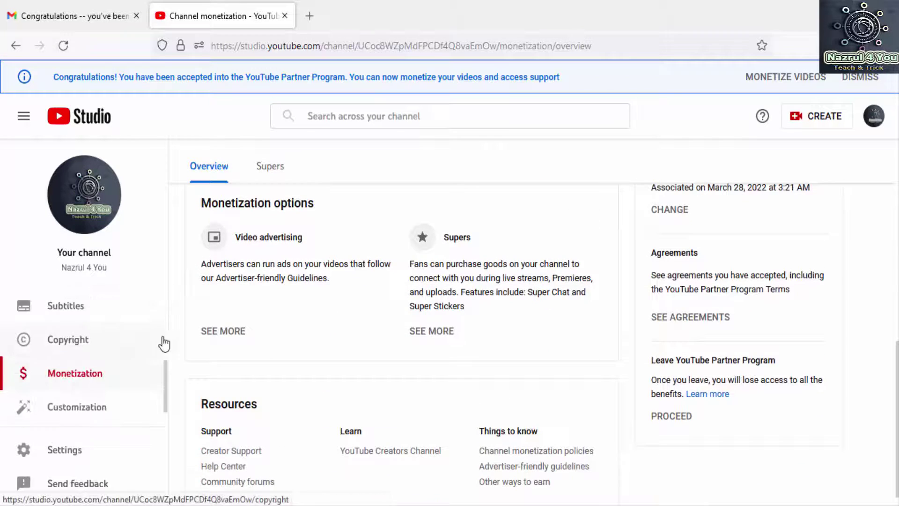
scroll(298, 313, "down", 1)
scroll(568, 330, "up", 10)
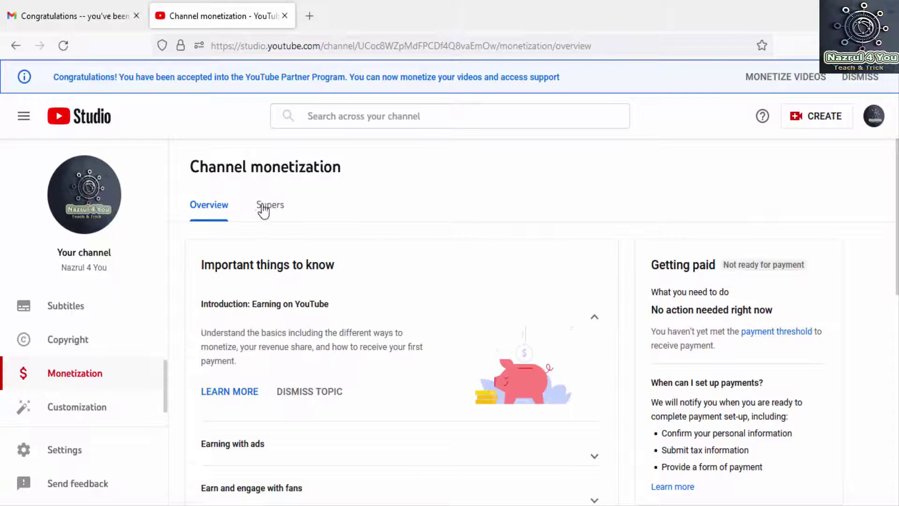
Step: View the Supers information about Super Chat and Super Stickers and return to the monetization overview
left_click(278, 214)
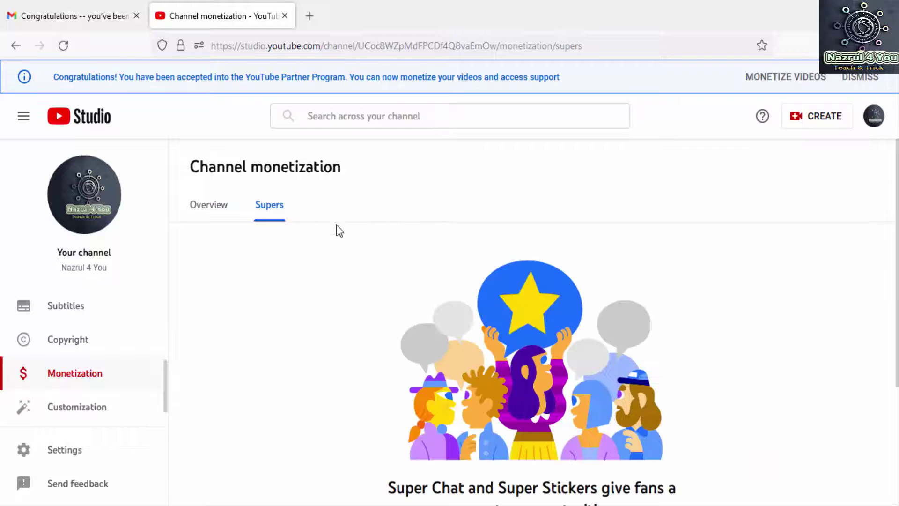
scroll(384, 301, "down", 1)
scroll(389, 303, "down", 1)
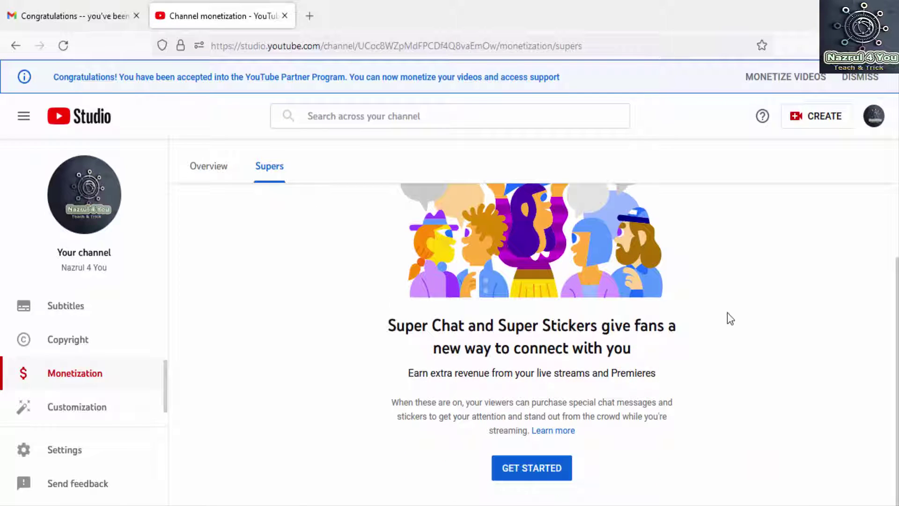
left_click(209, 169)
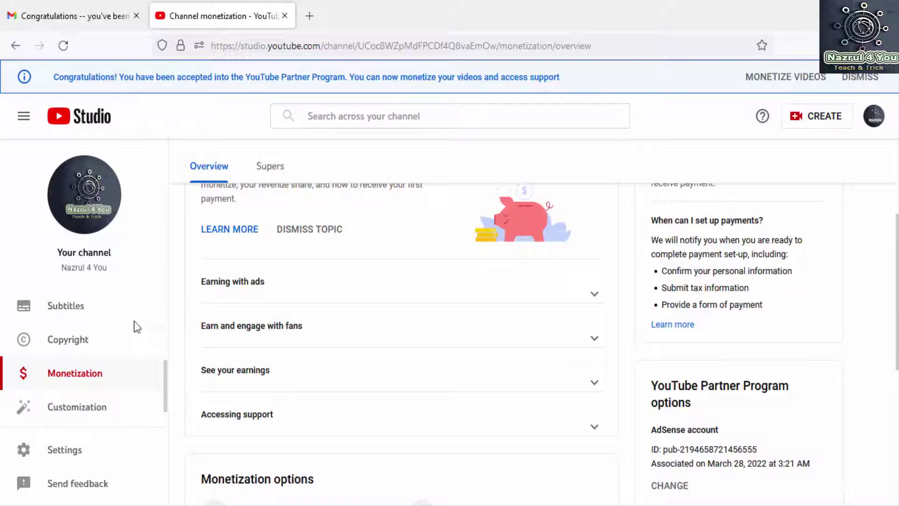
Step: Leave the monetization overview and open the list of the channel's video content
scroll(109, 337, "up", 4)
scroll(108, 349, "down", 2)
scroll(82, 363, "down", 4)
scroll(84, 372, "up", 6)
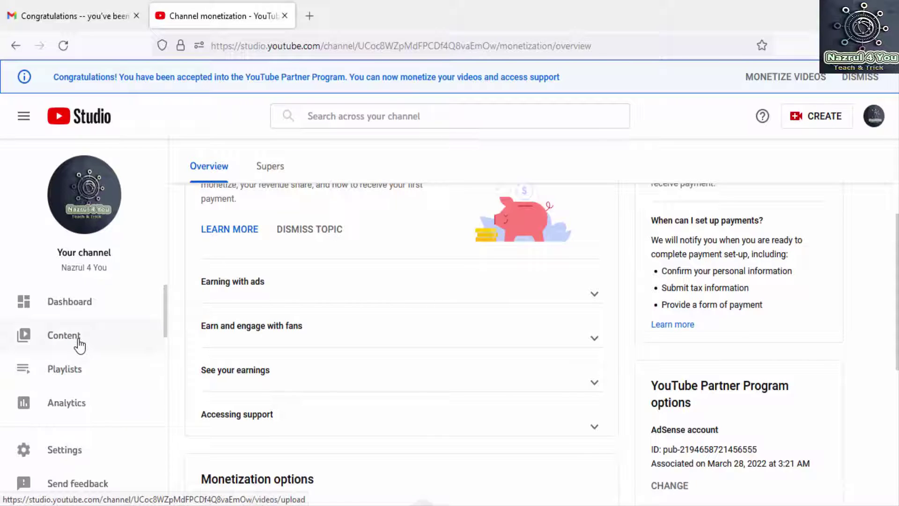
left_click(79, 345)
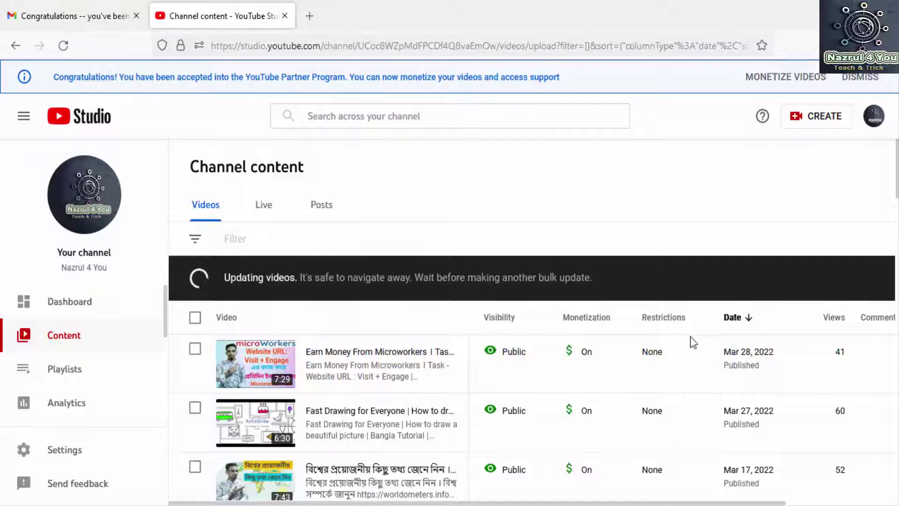
Step: Examine the monetization status of the listed videos and look for any that are still switched off
scroll(674, 337, "down", 3)
scroll(655, 338, "down", 8)
scroll(622, 383, "up", 3)
scroll(613, 375, "up", 8)
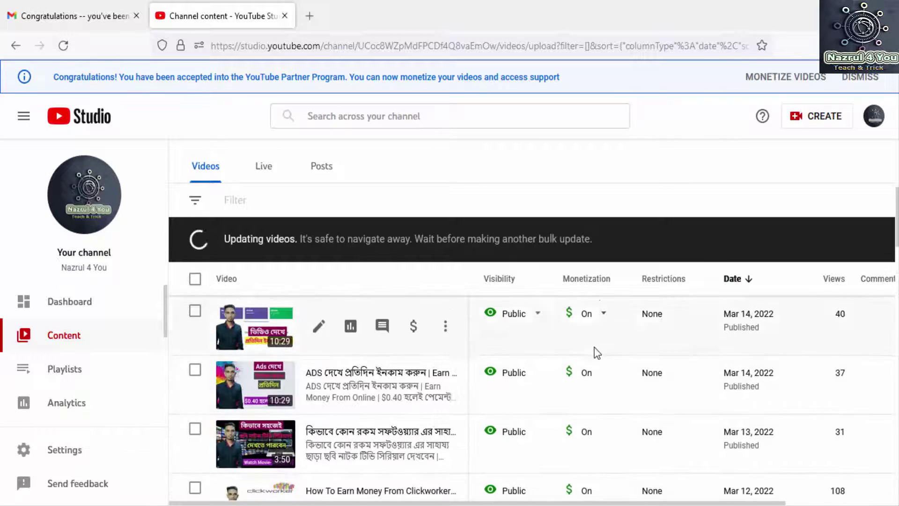
scroll(591, 354, "up", 3)
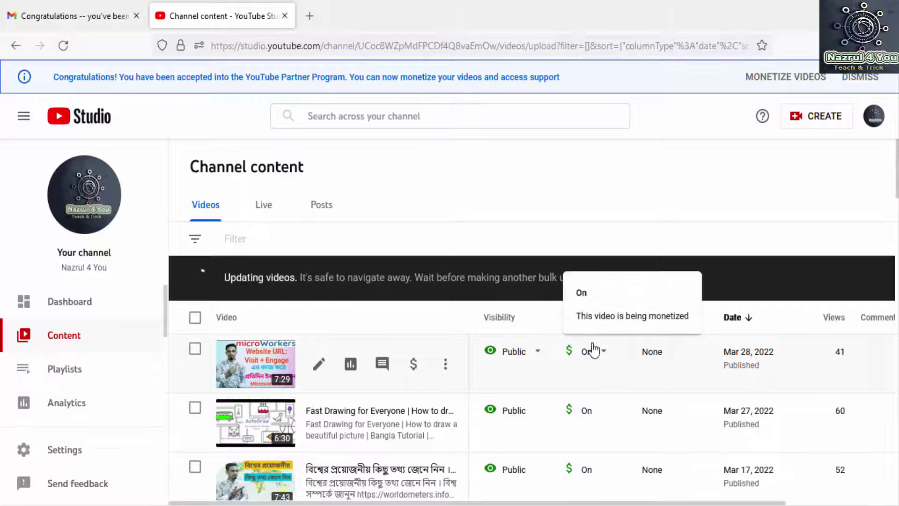
scroll(606, 405, "down", 5)
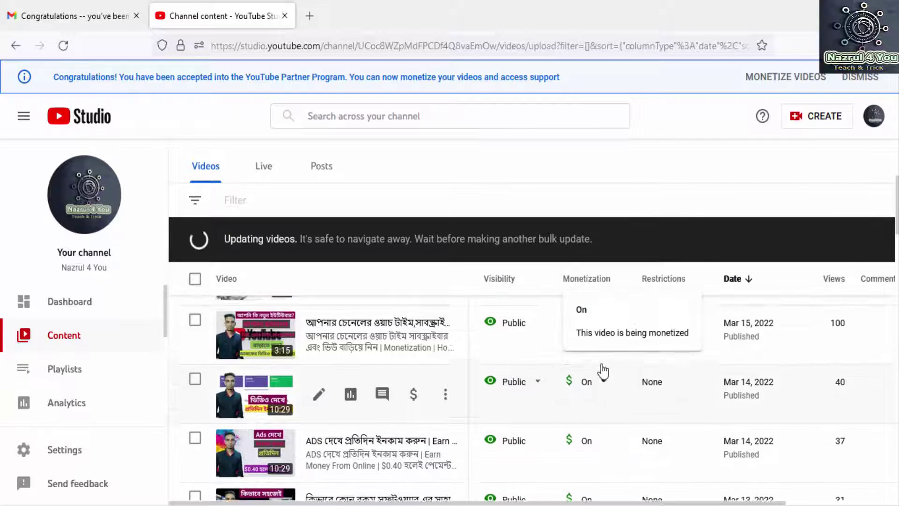
scroll(599, 365, "up", 5)
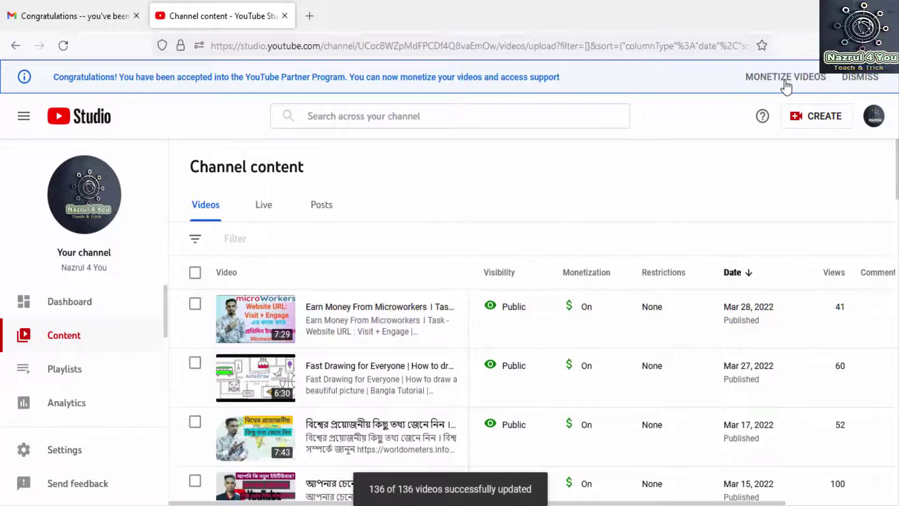
scroll(679, 356, "down", 10)
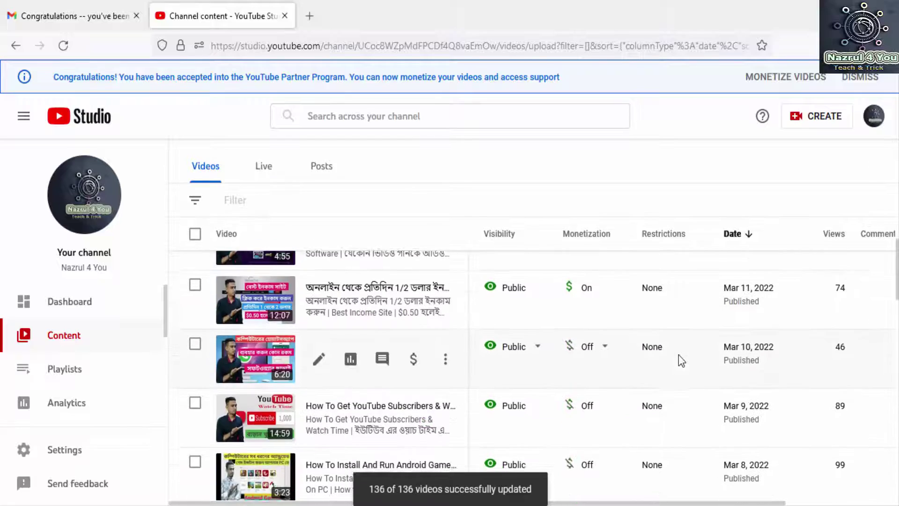
scroll(678, 355, "down", 15)
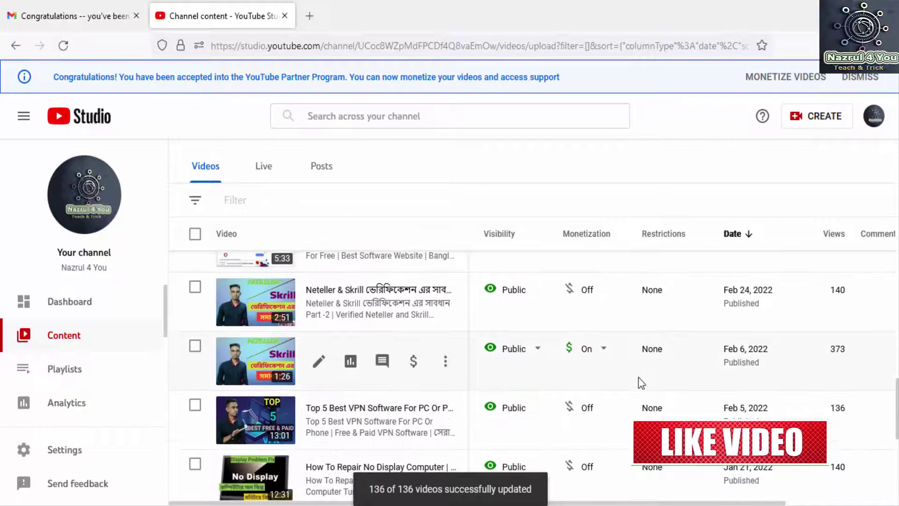
scroll(612, 247, "down", 3)
scroll(387, 267, "up", 20)
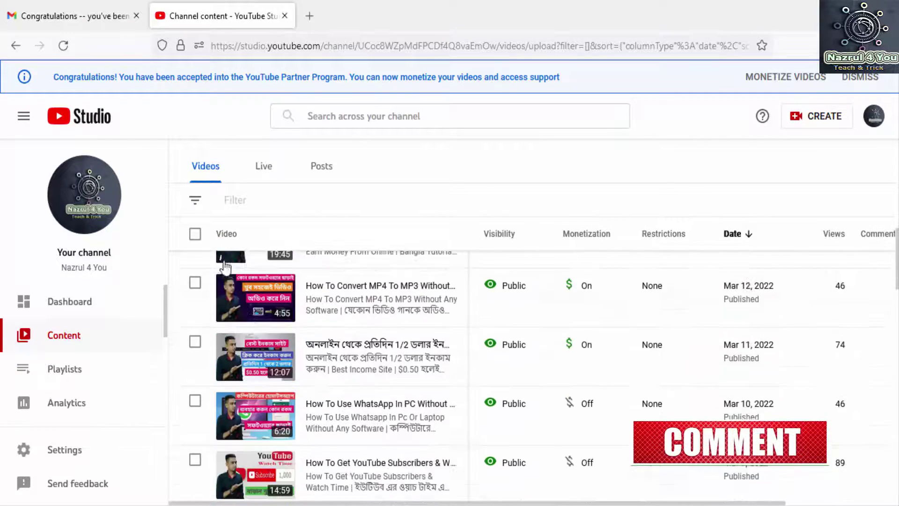
Step: Set the channel content list to show 50 videos per page
scroll(602, 325, "down", 20)
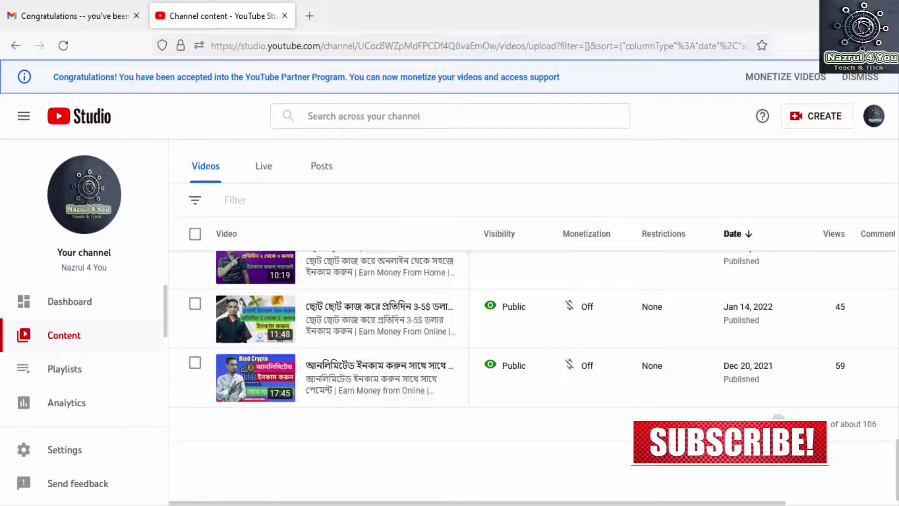
left_click(770, 424)
left_click(769, 421)
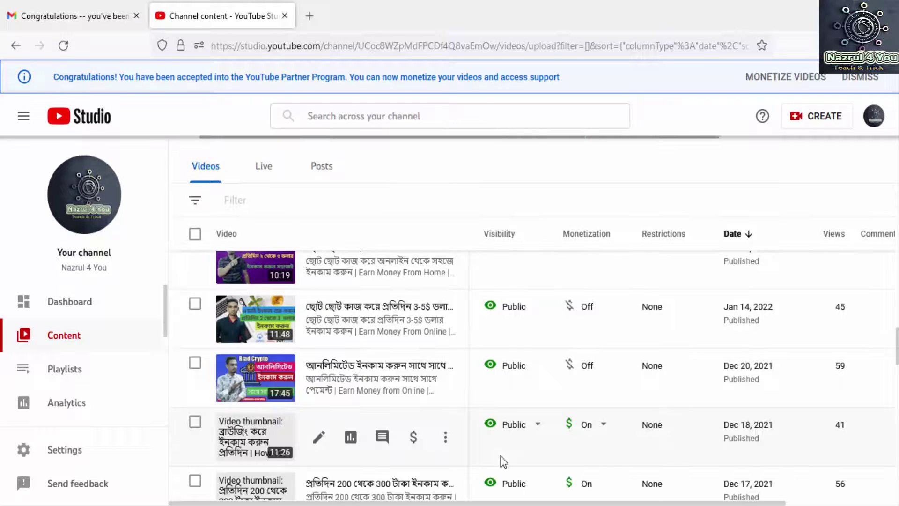
Step: Select all 50 videos on the page and start a bulk edit with Monetization set to On
scroll(488, 463, "up", 10)
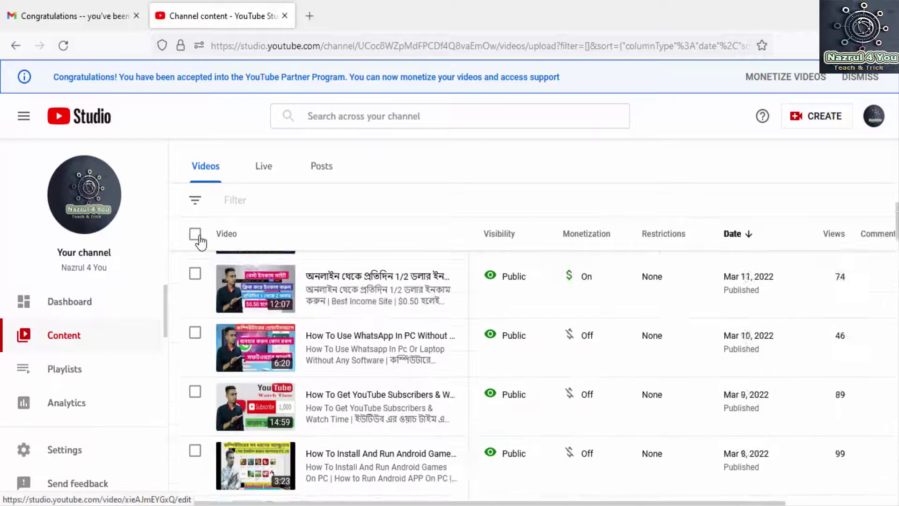
left_click(195, 234)
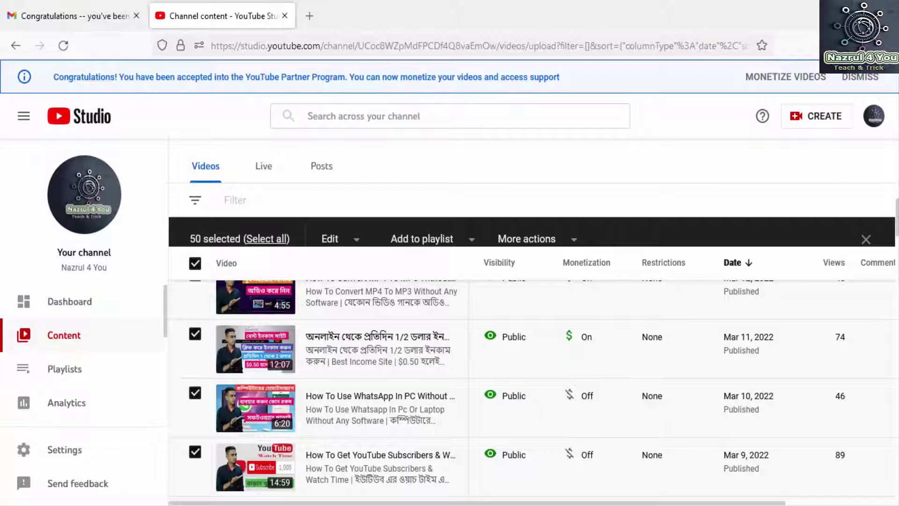
left_click(558, 243)
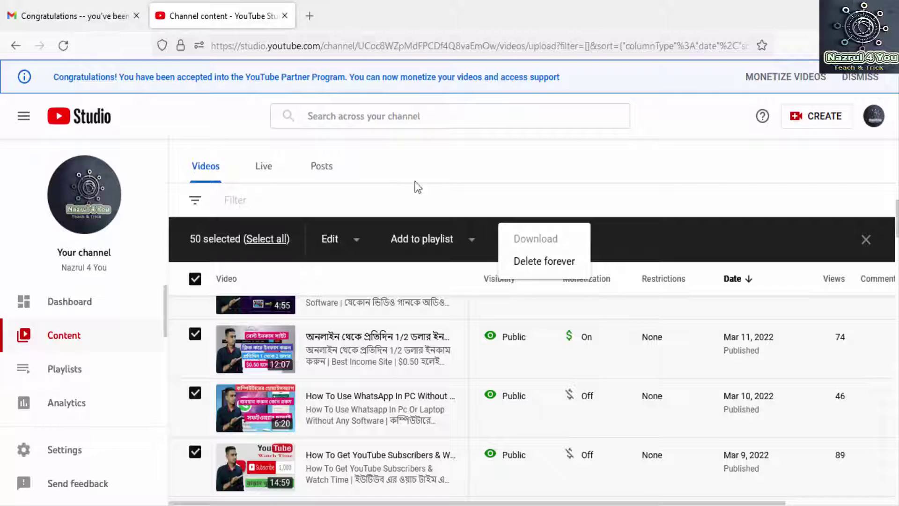
left_click(455, 188)
left_click(356, 240)
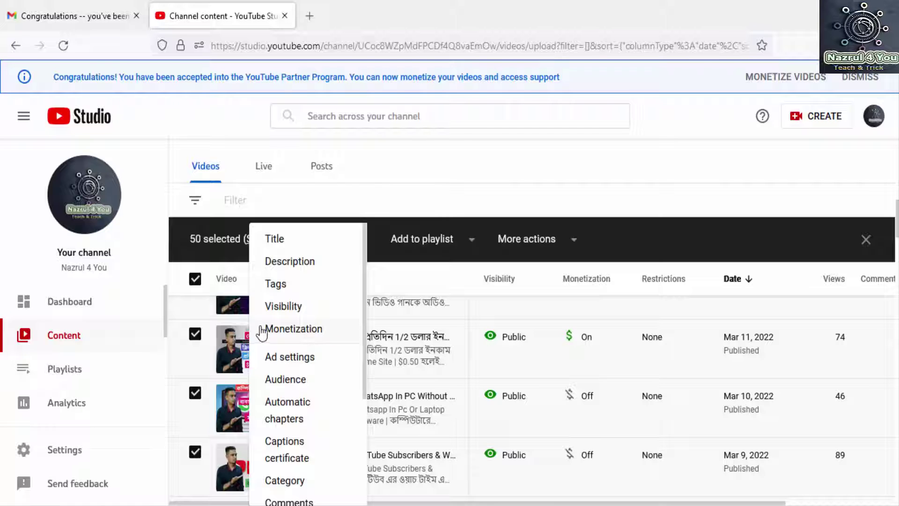
left_click(326, 334)
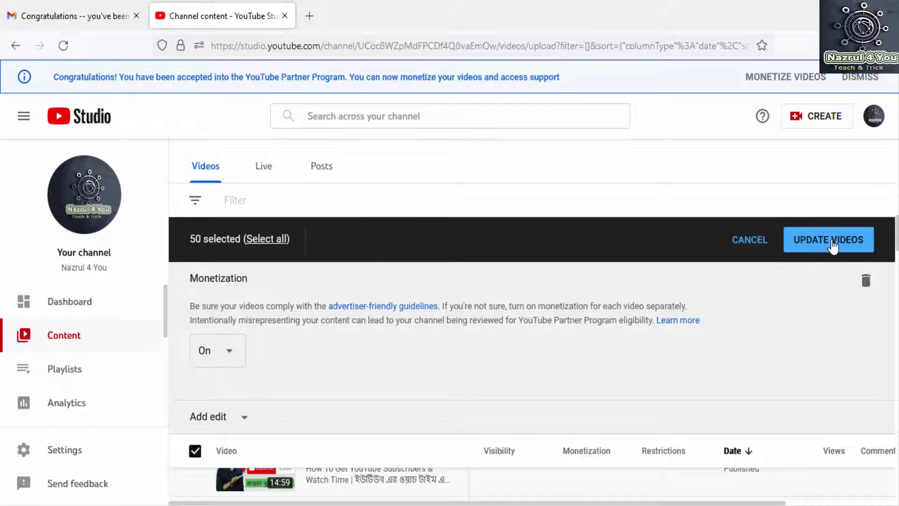
Step: Apply the bulk monetization update to the selected videos, acknowledging the implications of the action
left_click(832, 245)
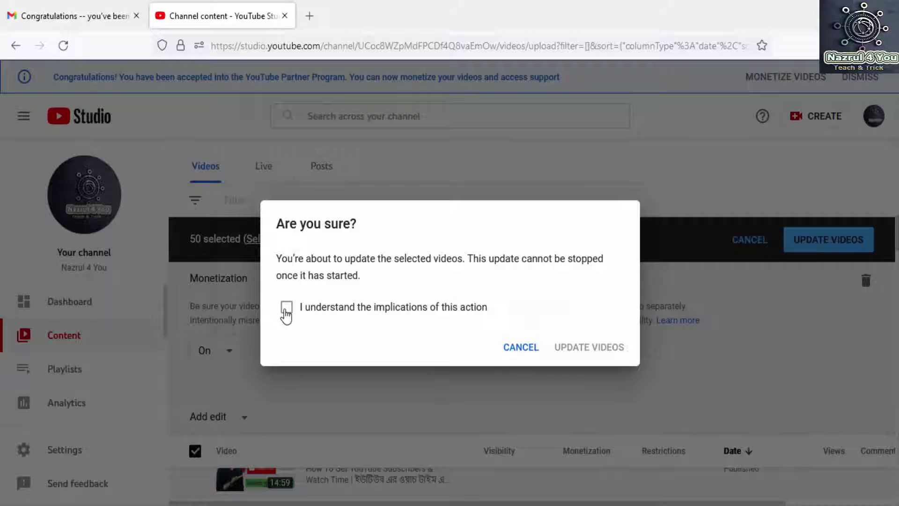
left_click(286, 308)
left_click(587, 347)
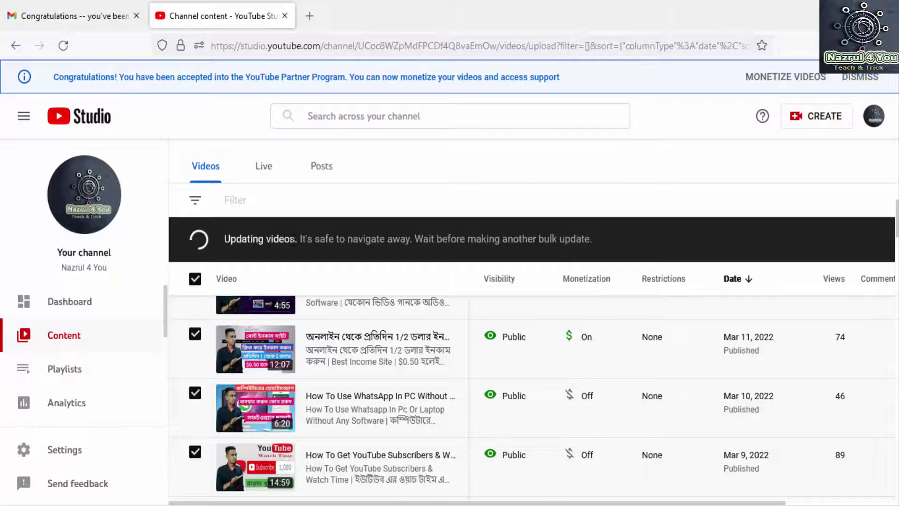
Step: Examine the monetization and restriction status of all 50 listed videos while the bulk update runs
scroll(695, 447, "up", 3)
scroll(693, 441, "up", 6)
scroll(693, 440, "down", 4)
scroll(766, 425, "down", 10)
scroll(770, 425, "down", 10)
scroll(764, 416, "down", 5)
scroll(764, 415, "up", 3)
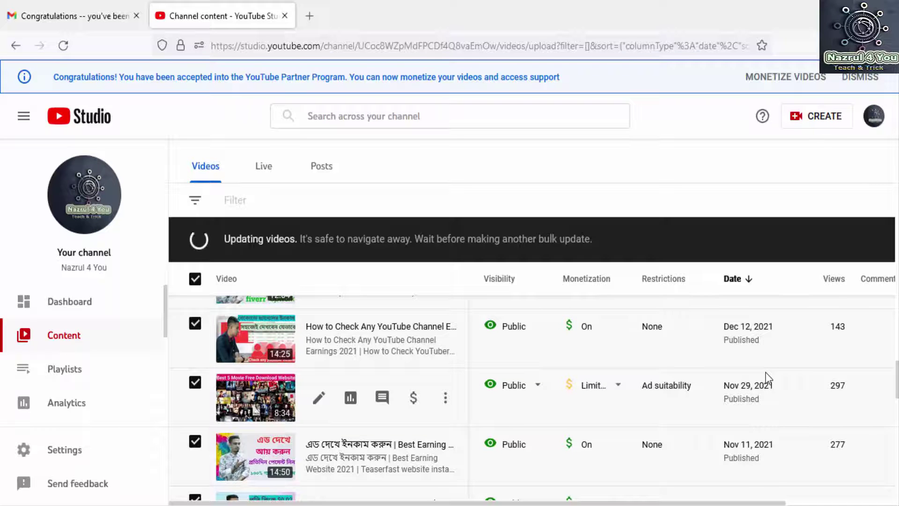
scroll(757, 374, "down", 6)
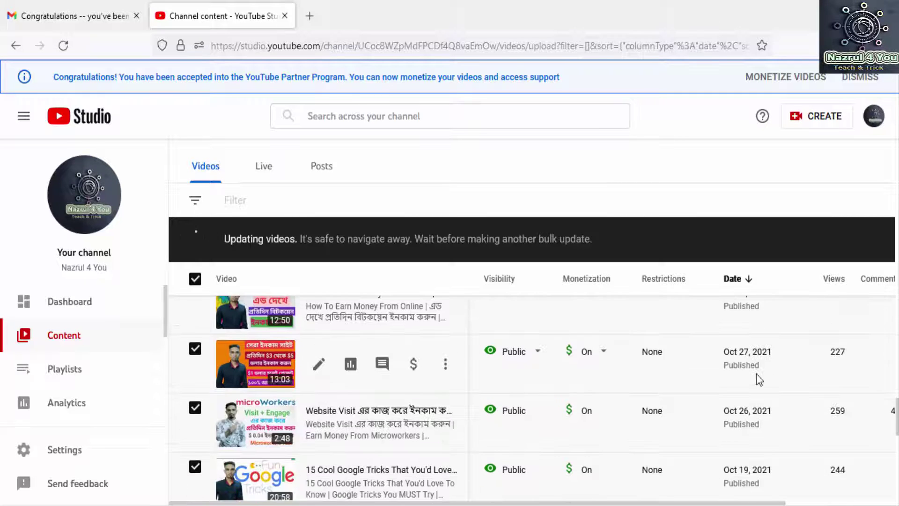
scroll(757, 374, "down", 10)
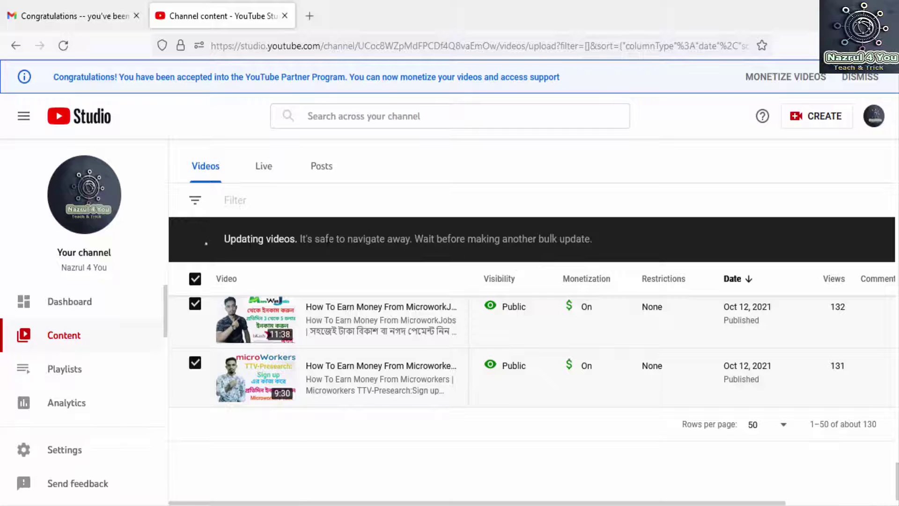
scroll(473, 459, "up", 10)
scroll(471, 456, "up", 12)
scroll(478, 377, "up", 12)
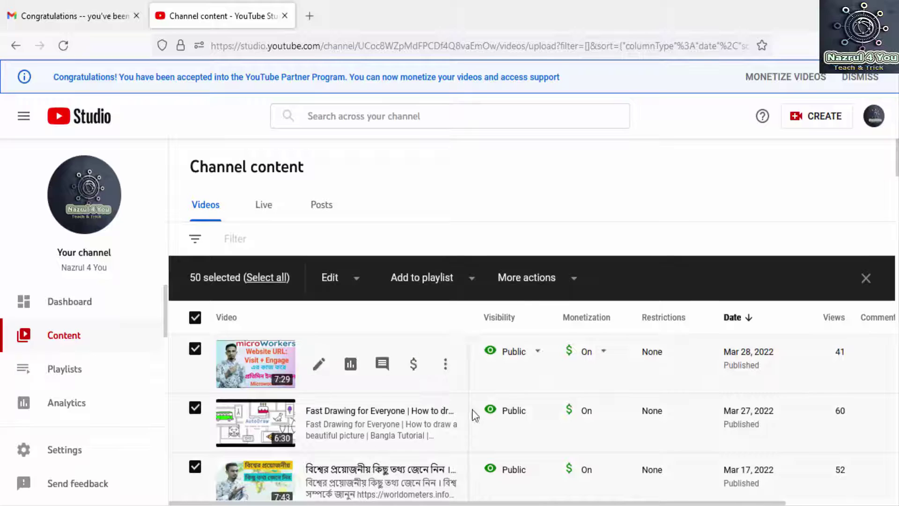
Step: Recheck the monetization column for the 50 videos after the bulk update finishes
scroll(623, 436, "down", 10)
scroll(646, 439, "down", 15)
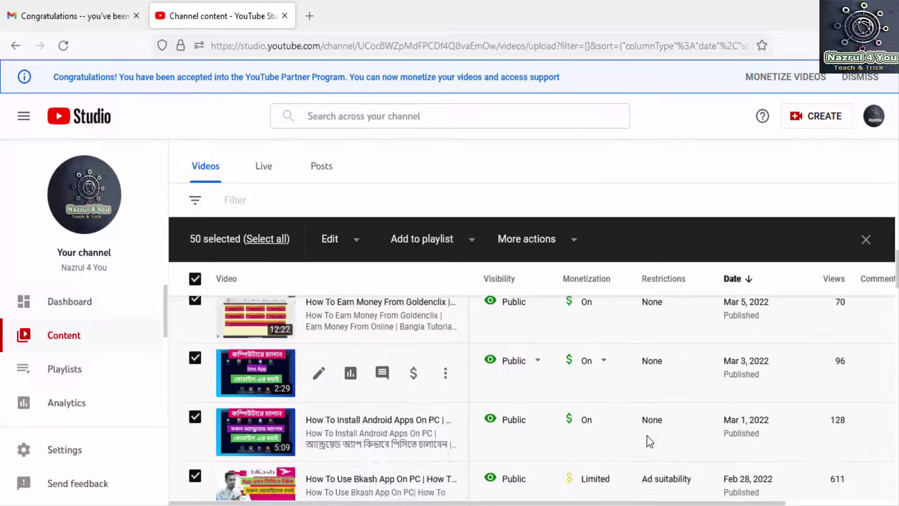
scroll(646, 441, "down", 15)
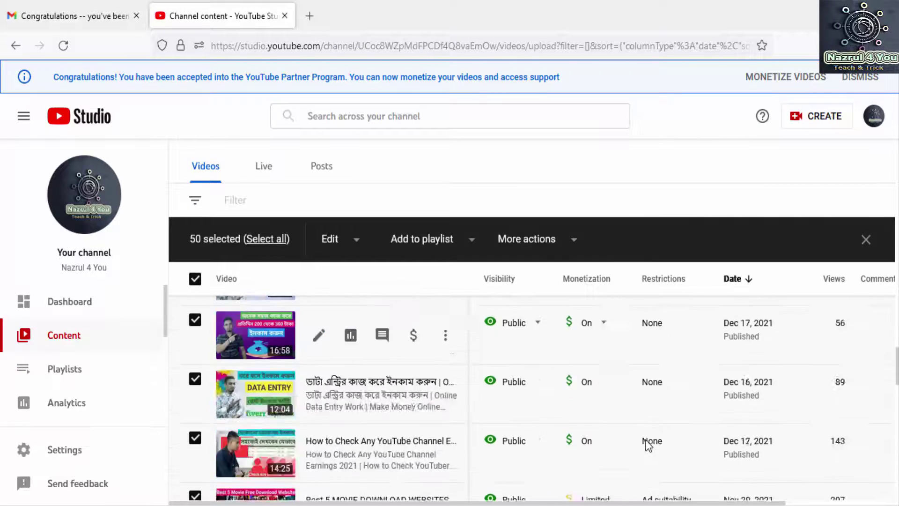
scroll(560, 457, "down", 6)
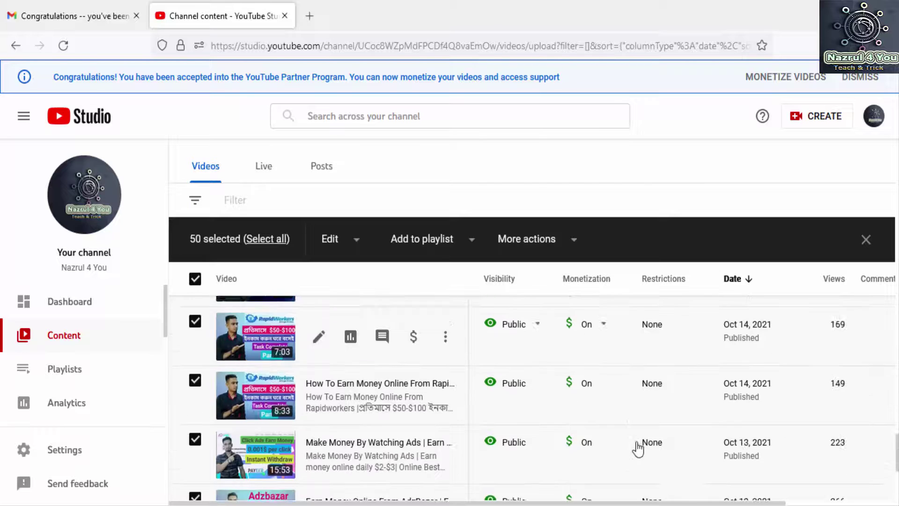
scroll(393, 459, "up", 5)
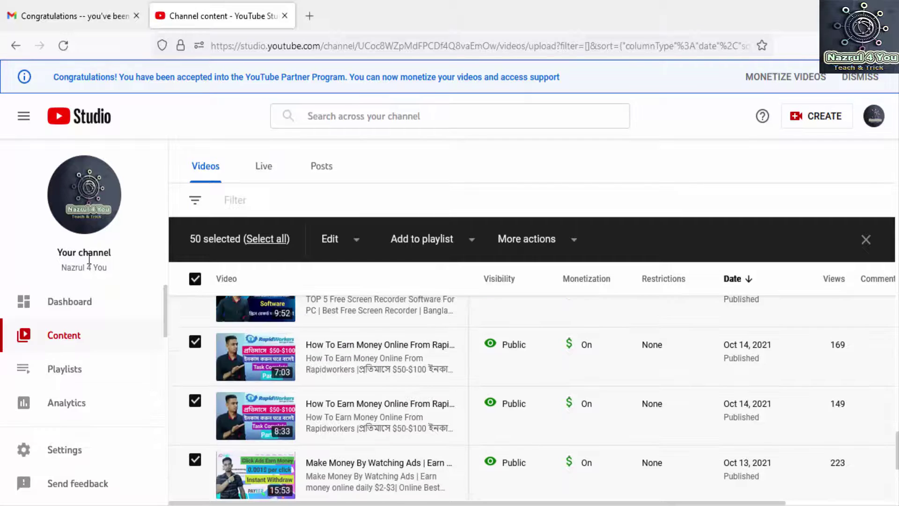
Step: Open the channel dashboard and review the notifications, latest video performance, channel analytics, comments and recent subscribers
left_click(68, 309)
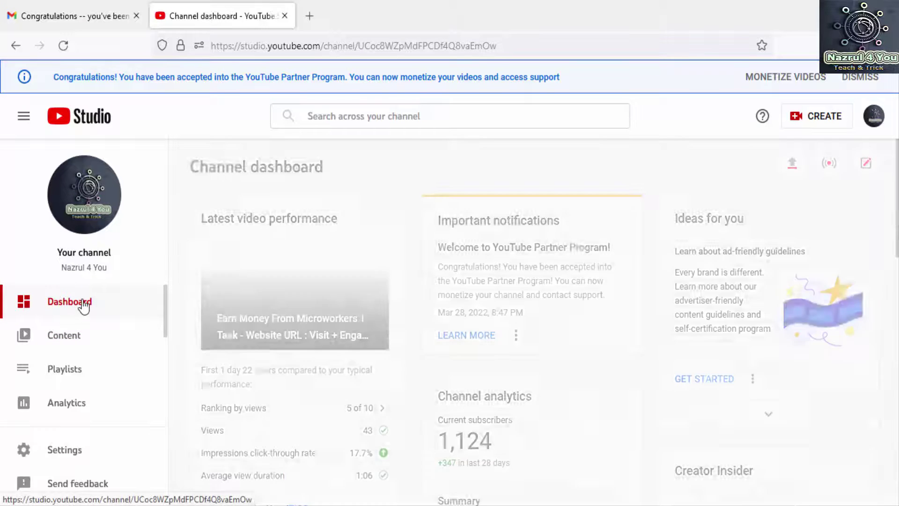
scroll(450, 340, "down", 10)
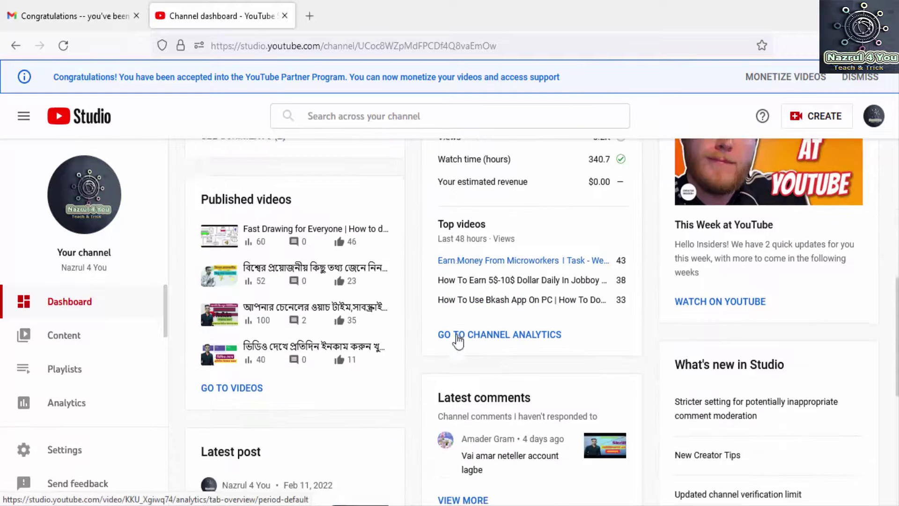
scroll(465, 356, "up", 10)
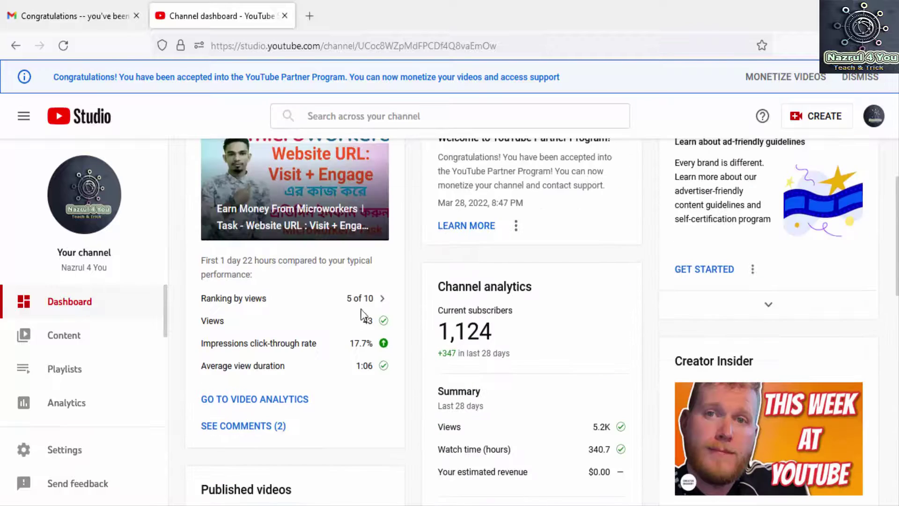
scroll(457, 305, "down", 2)
scroll(509, 283, "down", 10)
scroll(100, 365, "down", 4)
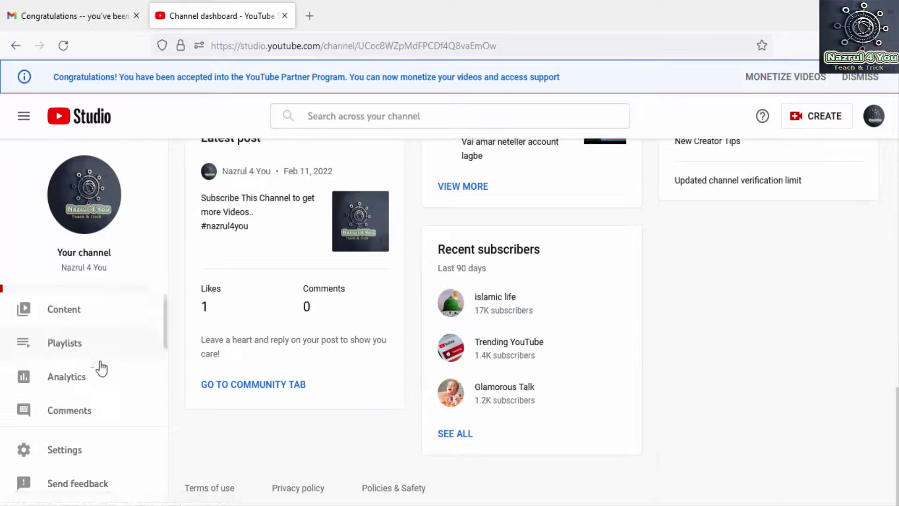
Step: Open the channel monetization page again
left_click(93, 381)
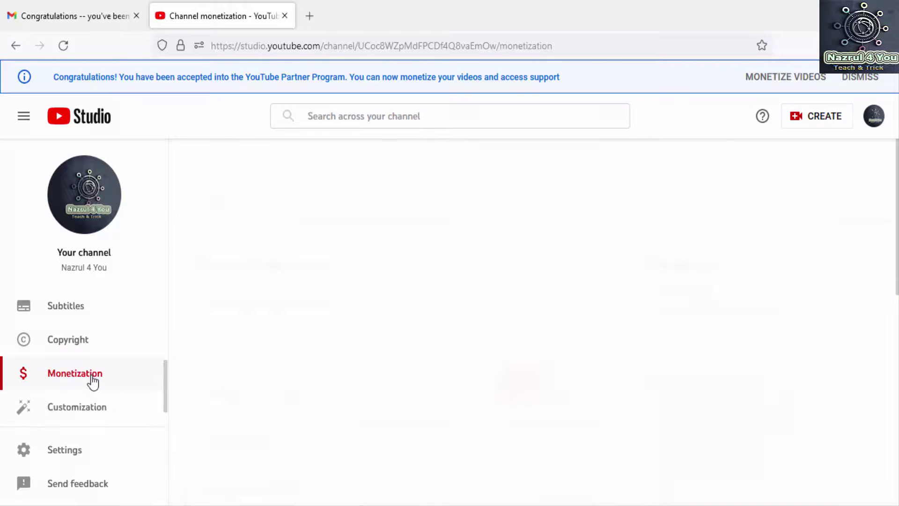